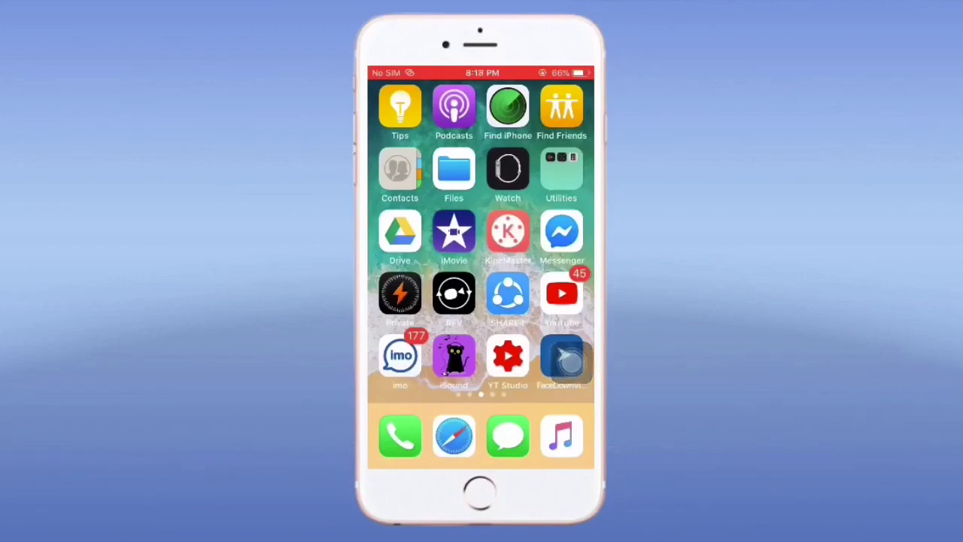
# - Swipe back one Home Screen page to the page with the App Store icon
pyautogui.moveTo(406, 226); pyautogui.dragTo(557, 225)
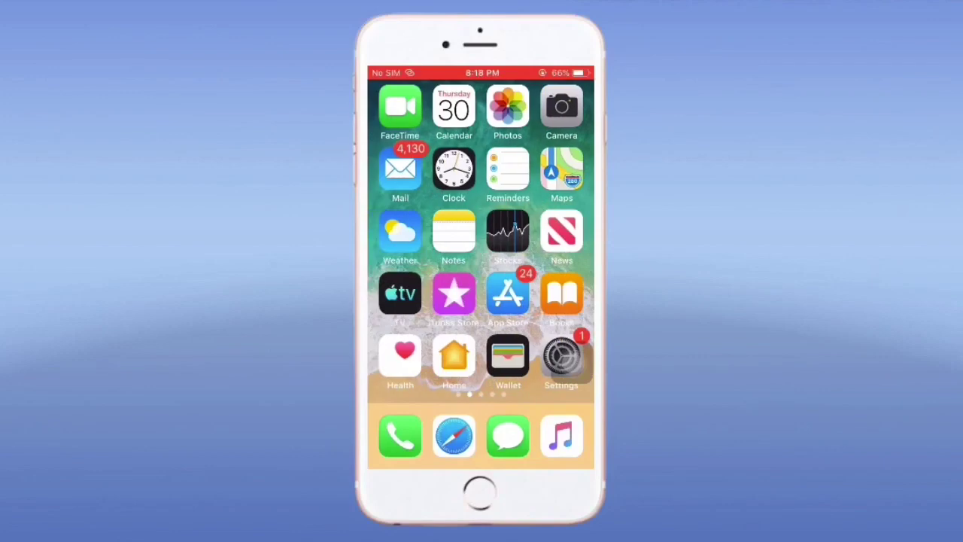
# - Search the App Store for 'melodista' and choose the 'melodista music offline player' suggestion
pyautogui.click(508, 294)
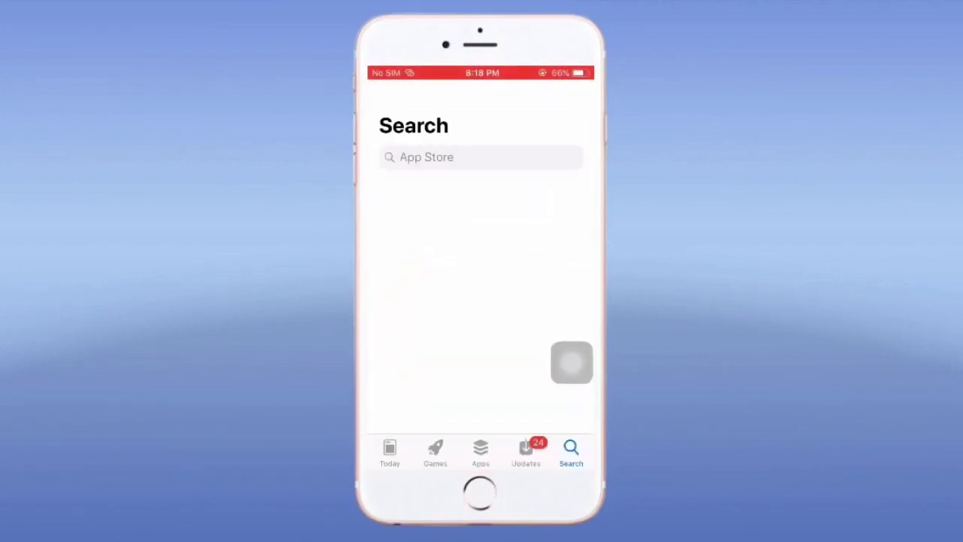
pyautogui.click(481, 156)
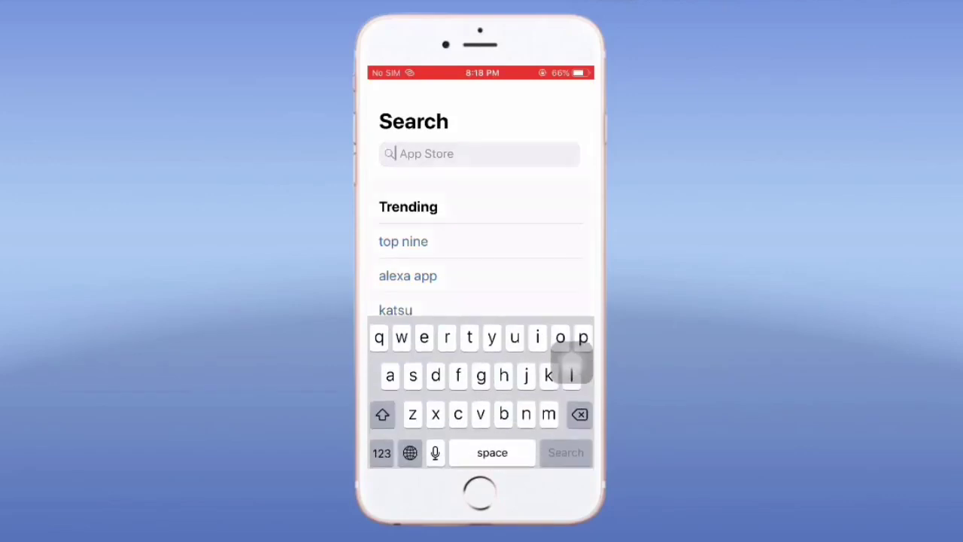
pyautogui.write('m')
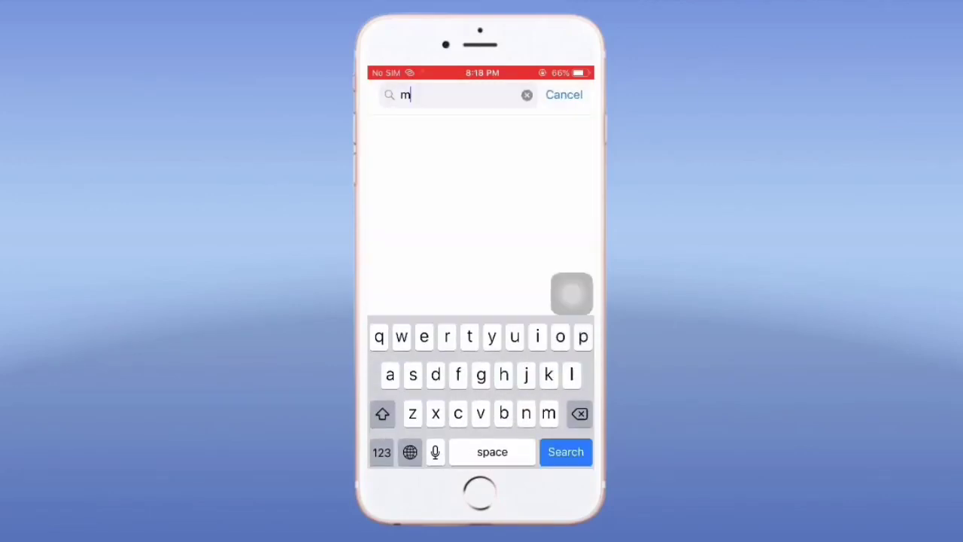
pyautogui.write('e')
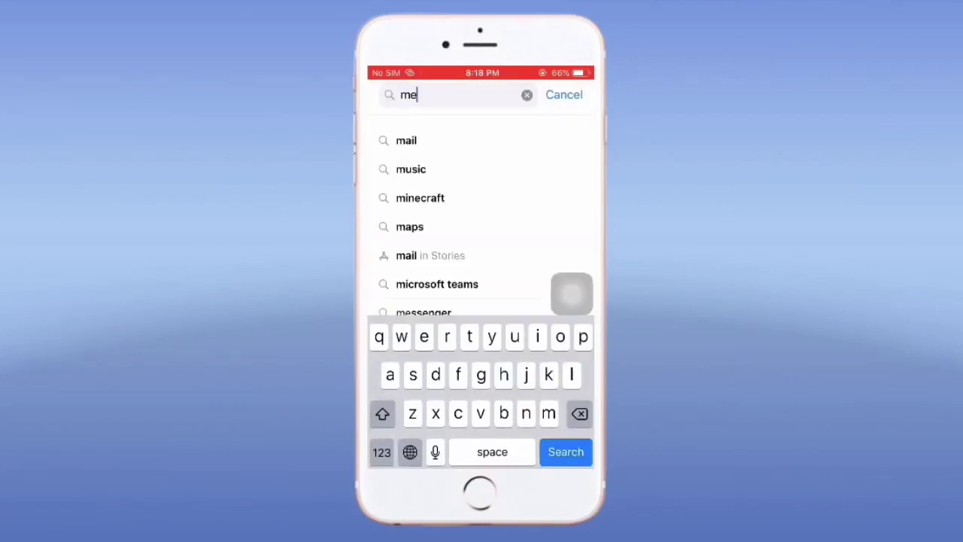
pyautogui.write('lo')
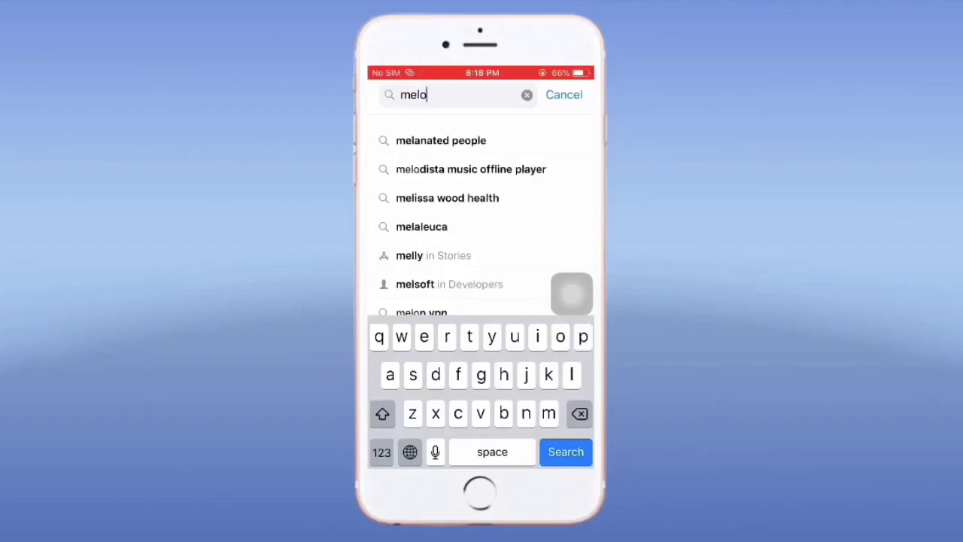
pyautogui.write('di')
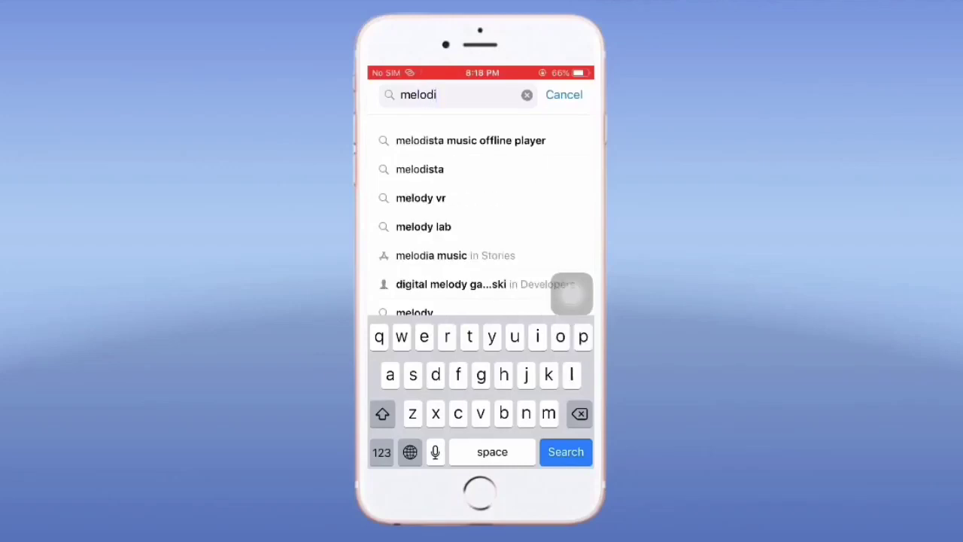
pyautogui.write('sta')
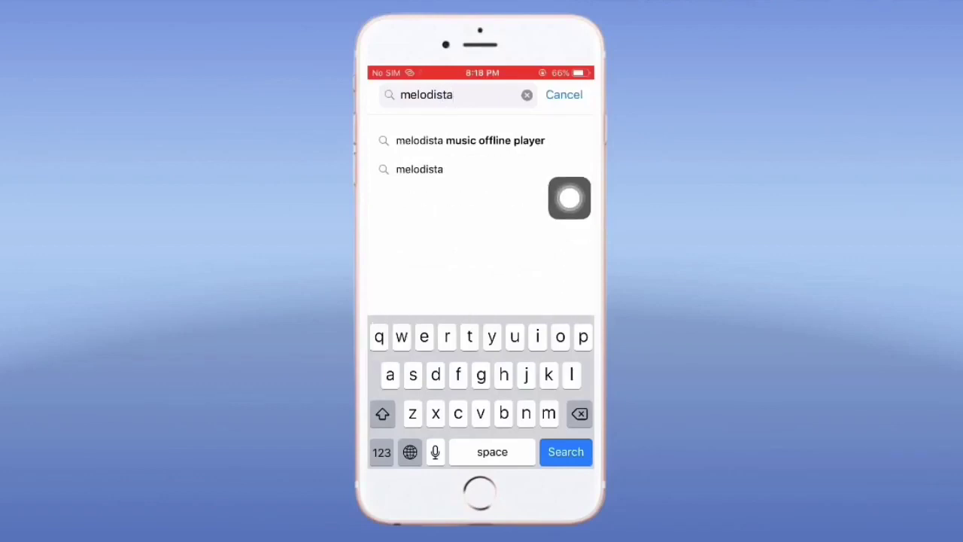
pyautogui.click(471, 140)
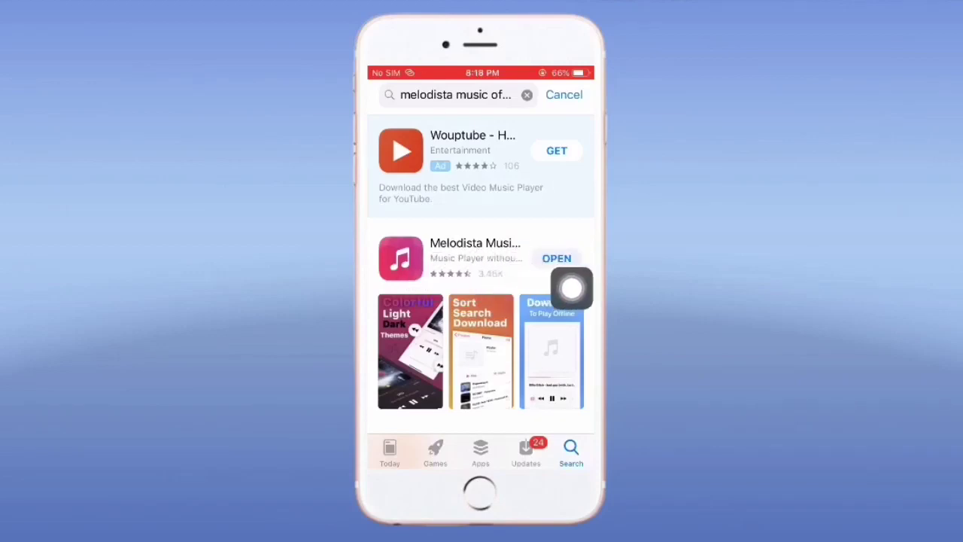
# - Launch Melodista to its empty library, then go back home via AssistiveTouch Home
pyautogui.click(557, 258)
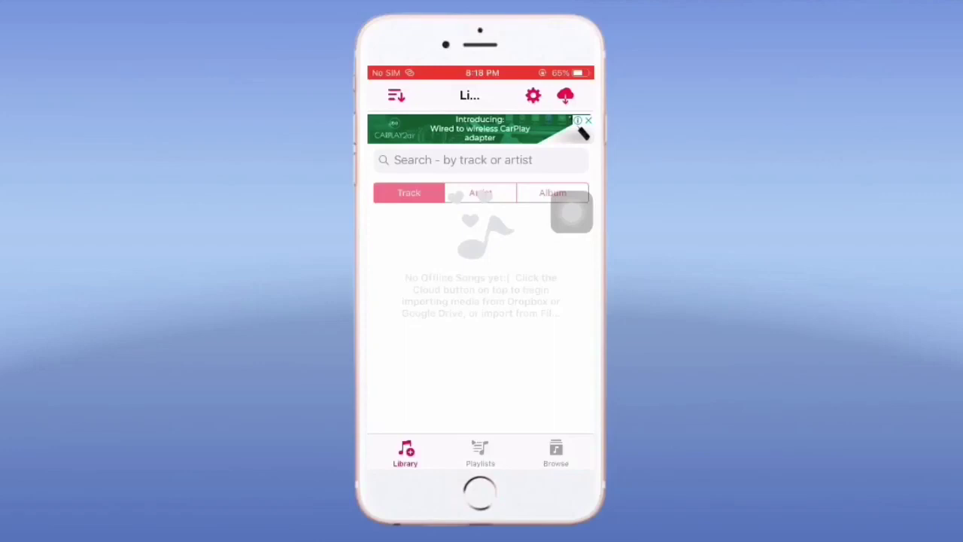
pyautogui.click(572, 213)
pyautogui.click(482, 271)
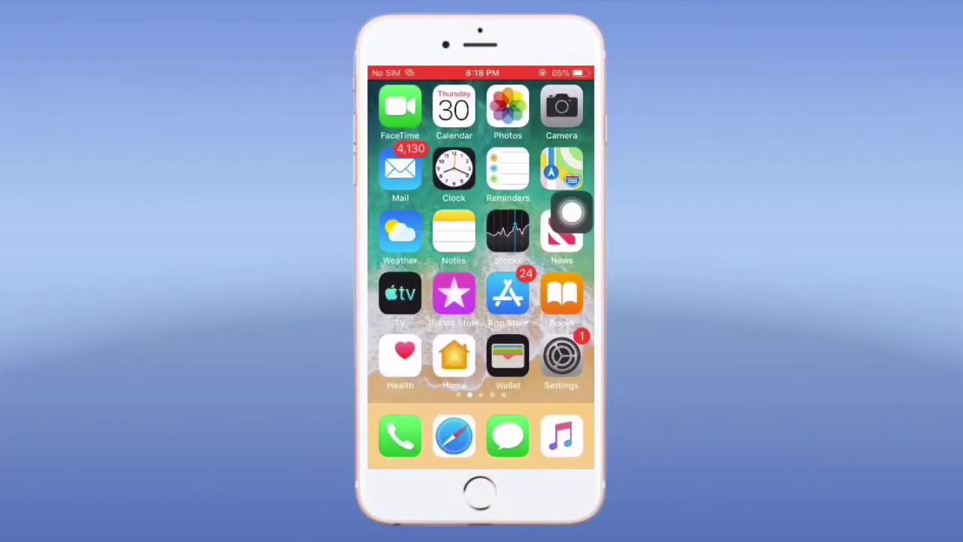
# - Move two Home Screen pages over and open Documents by Readdle to Downloads
pyautogui.moveTo(557, 301); pyautogui.dragTo(407, 301)
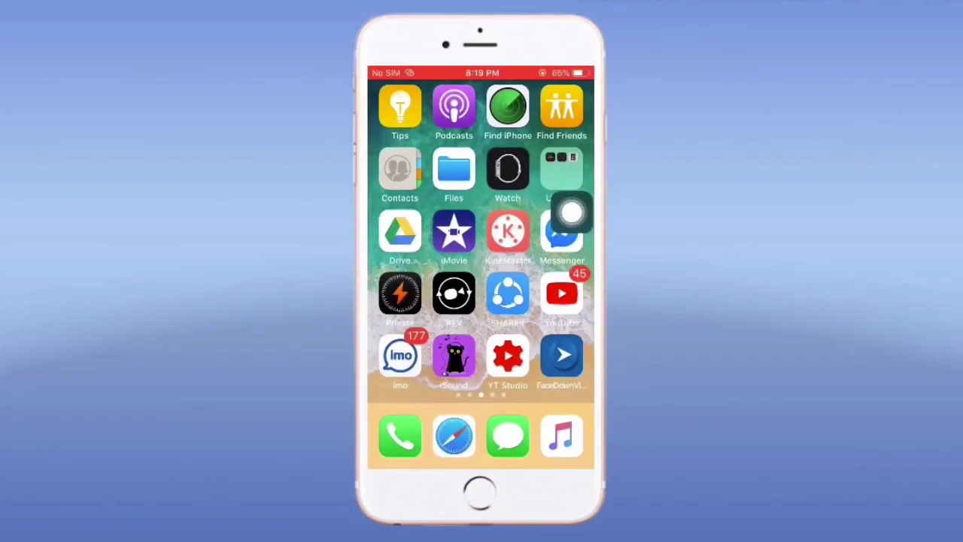
pyautogui.moveTo(556, 301); pyautogui.dragTo(406, 301)
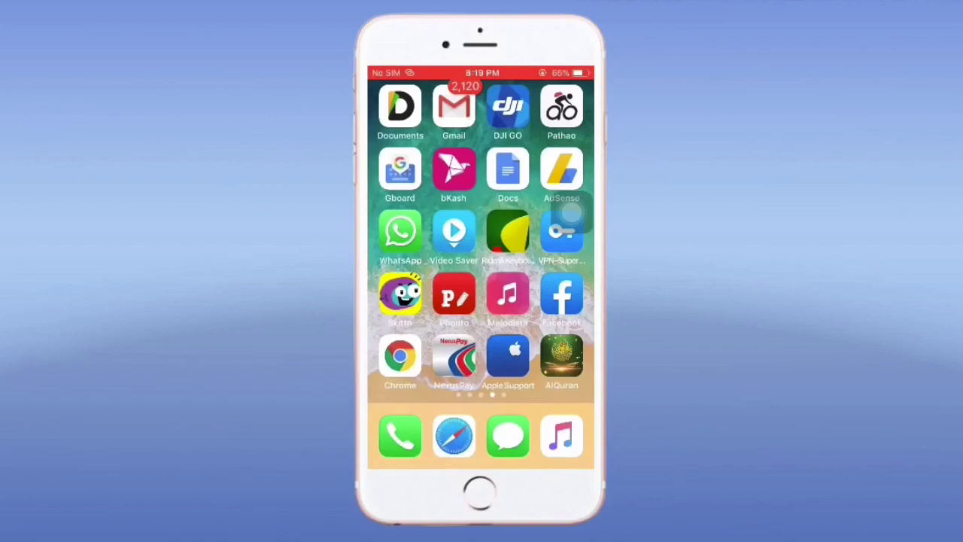
pyautogui.click(400, 107)
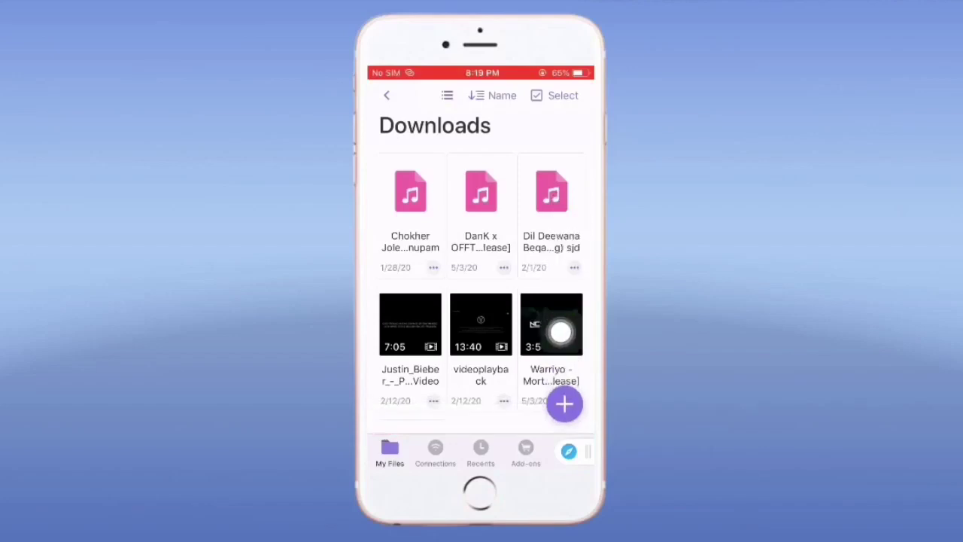
# - Share the Dil Deewana Beqaraar MP3 from Downloads using Copy to Melodista
pyautogui.click(574, 267)
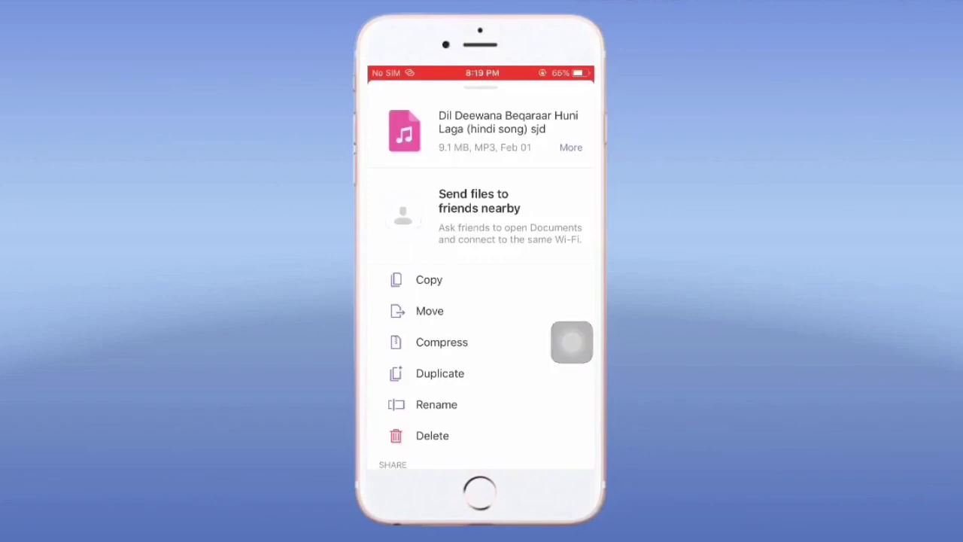
pyautogui.scroll(-4, 572, 342)
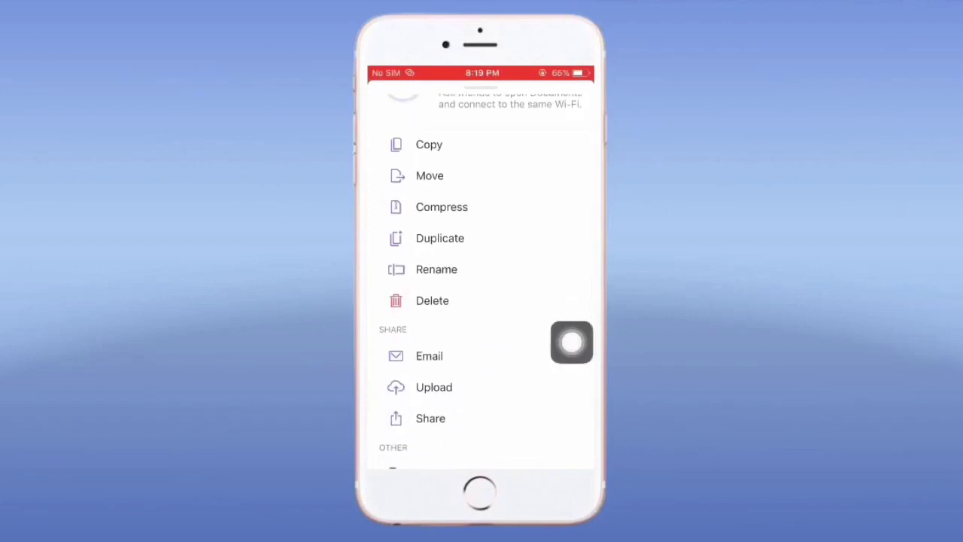
pyautogui.click(485, 444)
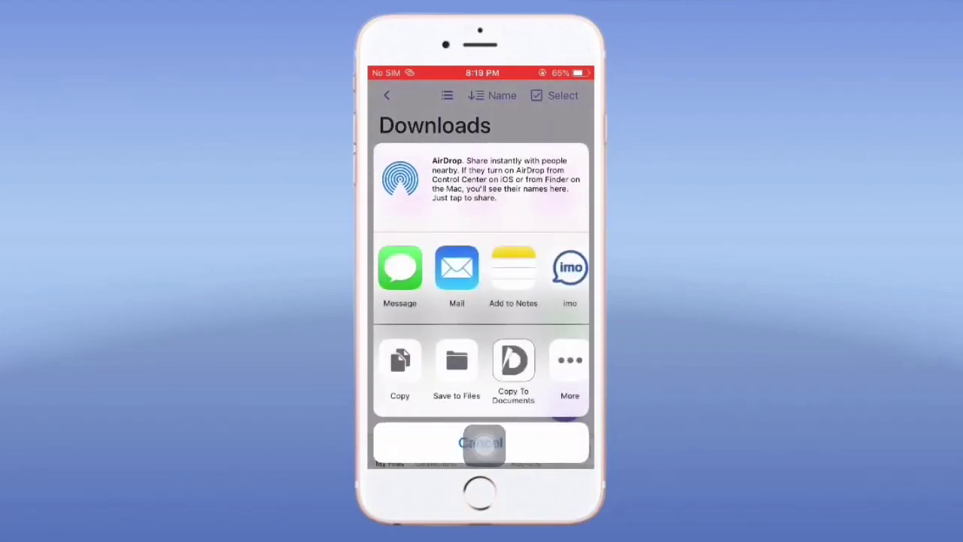
pyautogui.hscroll(5, 482, 275)
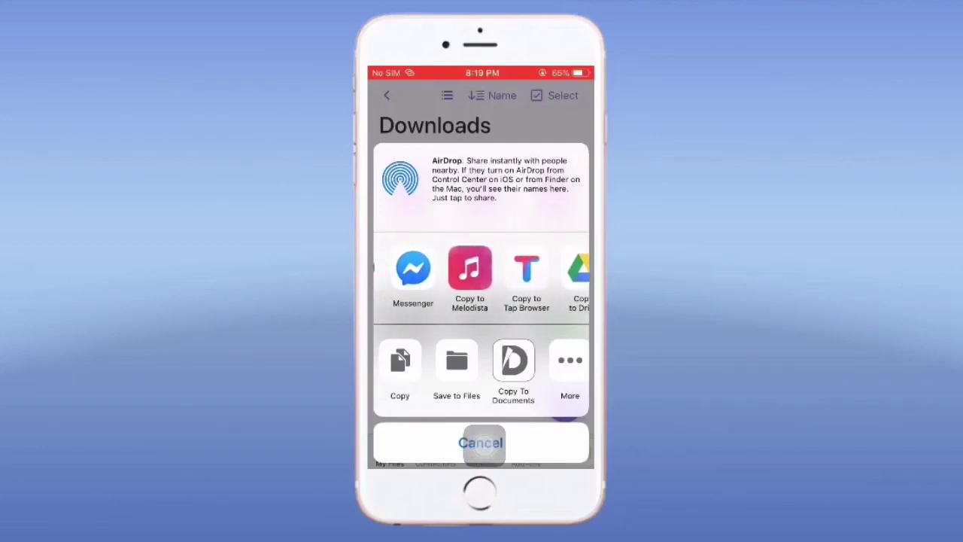
pyautogui.moveTo(482, 443); pyautogui.dragTo(468, 301)
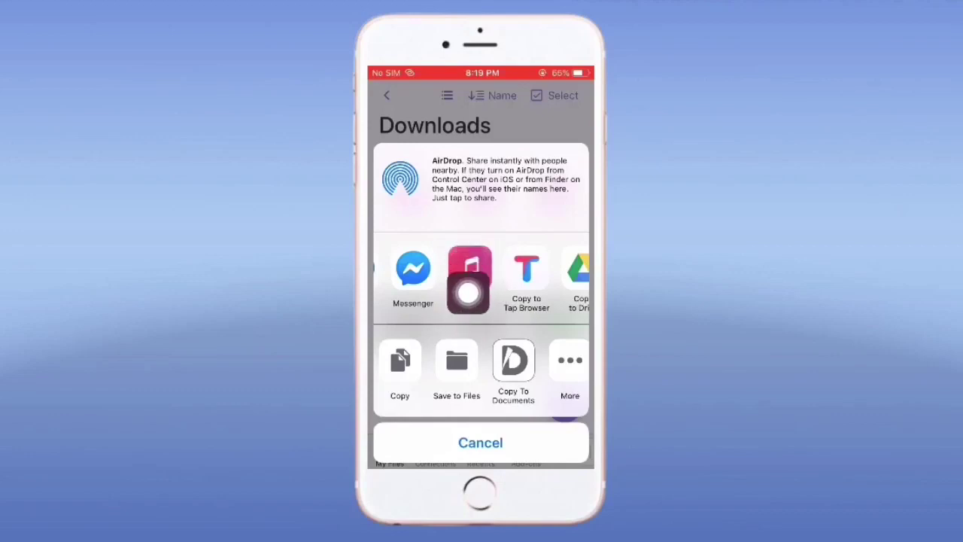
pyautogui.moveTo(469, 301)
pyautogui.mouseDown()
pyautogui.moveTo(467, 323)
pyautogui.moveTo(481, 331)
pyautogui.mouseUp()
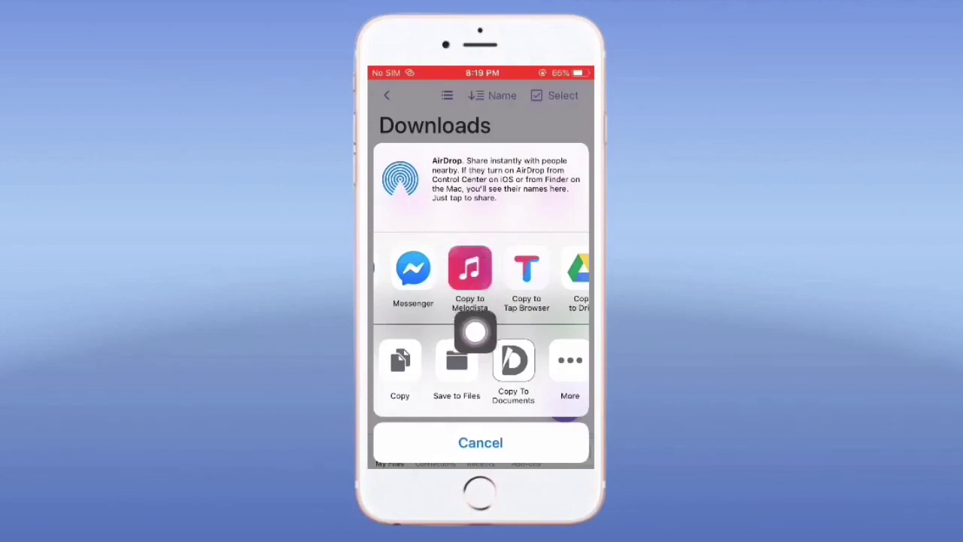
pyautogui.moveTo(481, 331); pyautogui.dragTo(390, 332)
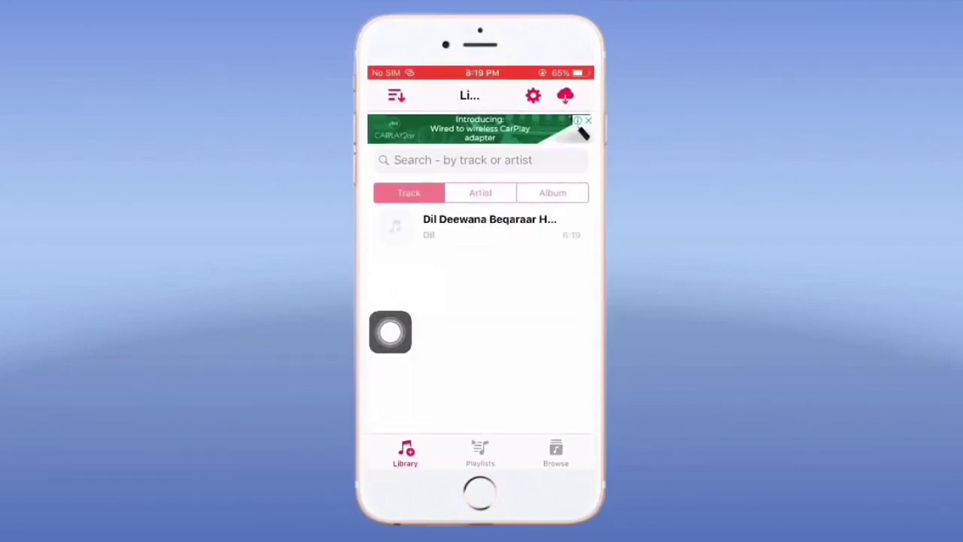
pyautogui.moveTo(389, 332)
pyautogui.mouseDown()
pyautogui.moveTo(458, 243)
pyautogui.moveTo(439, 247)
pyautogui.moveTo(527, 250)
pyautogui.mouseUp()
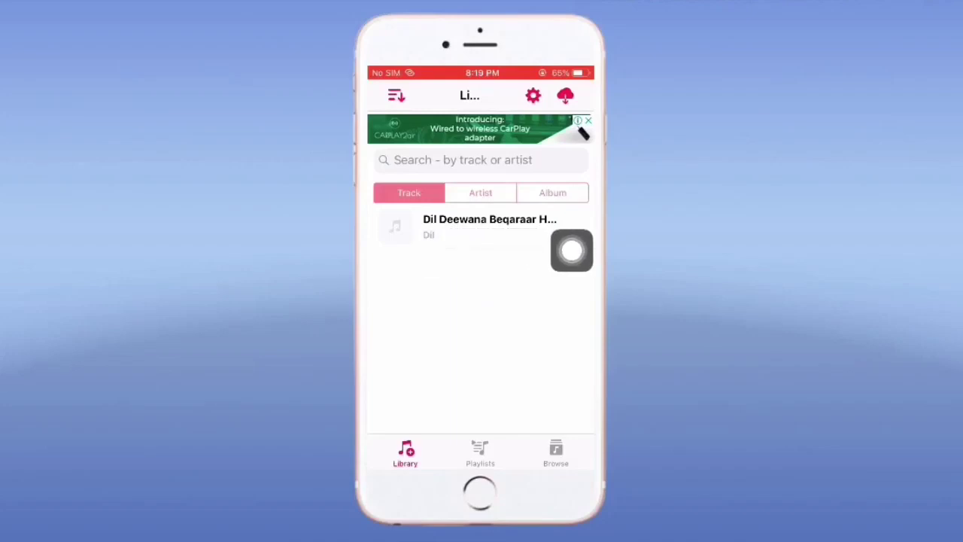
# - Return to the Home Screen and reopen Documents by Readdle's Downloads folder
pyautogui.click(572, 251)
pyautogui.click(482, 305)
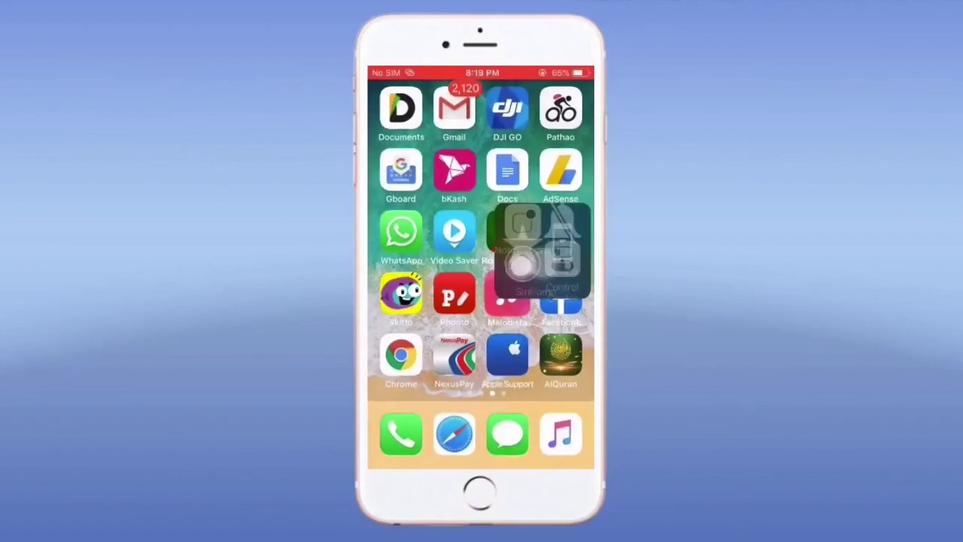
pyautogui.click(400, 107)
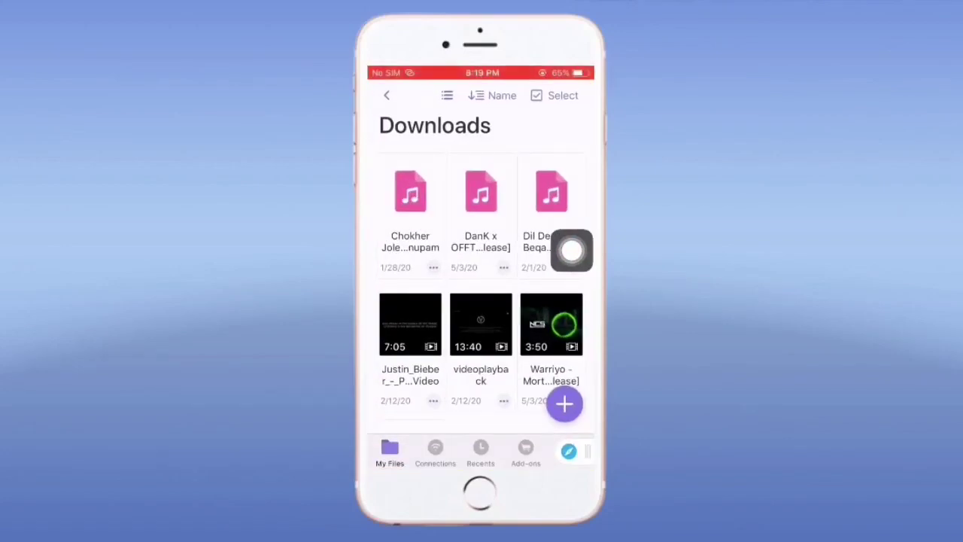
# - Share the DanK x OFFTONE - Holidays MP3 using Copy to Melodista
pyautogui.moveTo(572, 251)
pyautogui.mouseDown()
pyautogui.moveTo(500, 325)
pyautogui.moveTo(572, 326)
pyautogui.mouseUp()
pyautogui.click(504, 267)
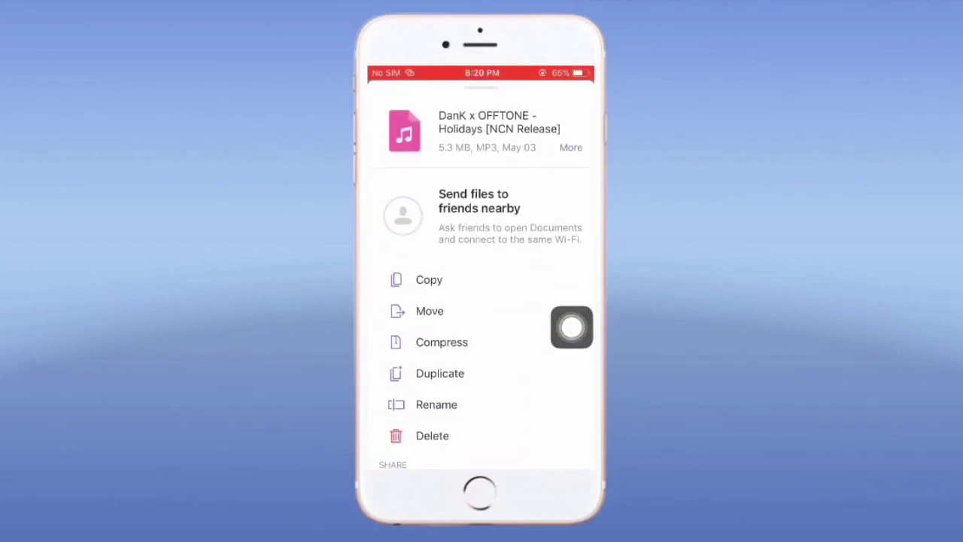
pyautogui.scroll(-5, 572, 328)
pyautogui.moveTo(542, 333)
pyautogui.mouseDown()
pyautogui.moveTo(429, 393)
pyautogui.moveTo(572, 395)
pyautogui.mouseUp()
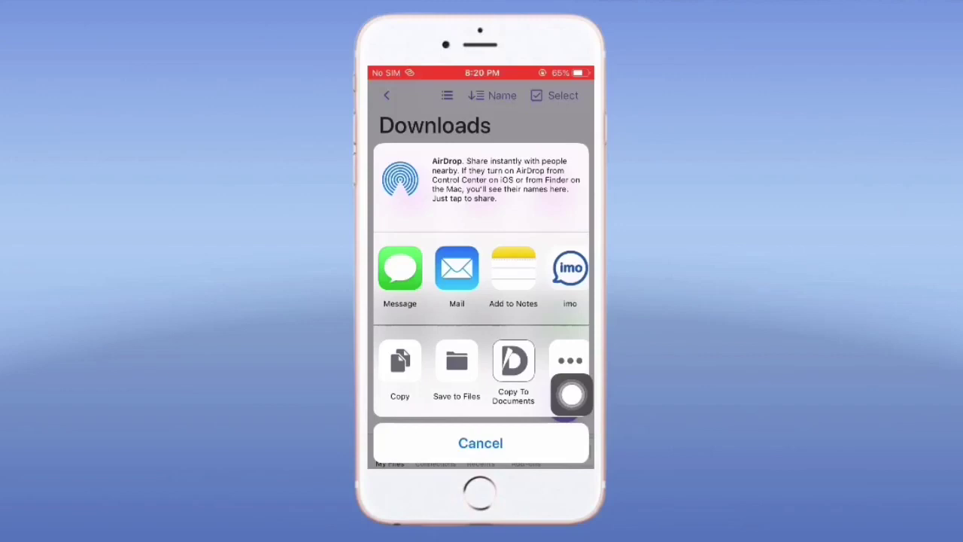
pyautogui.hscroll(3, 482, 275)
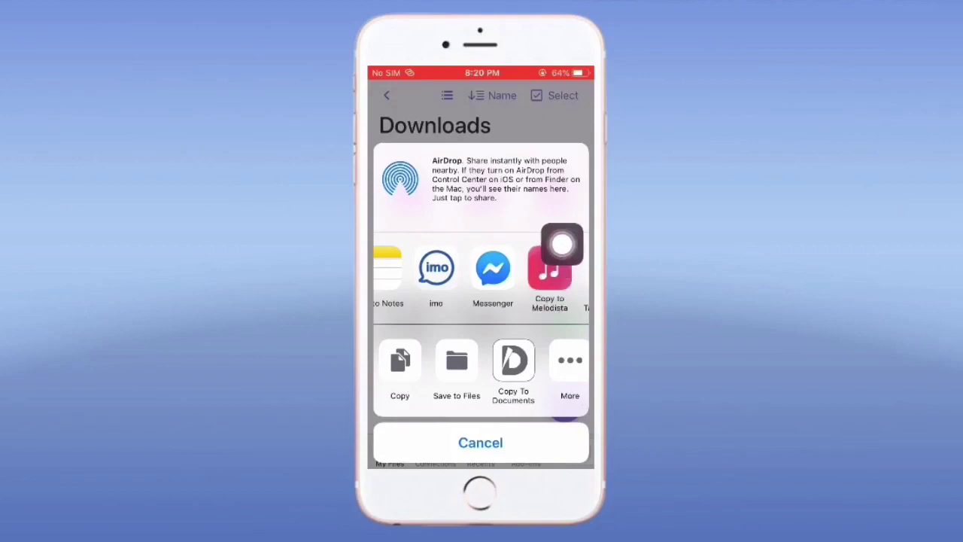
pyautogui.click(563, 252)
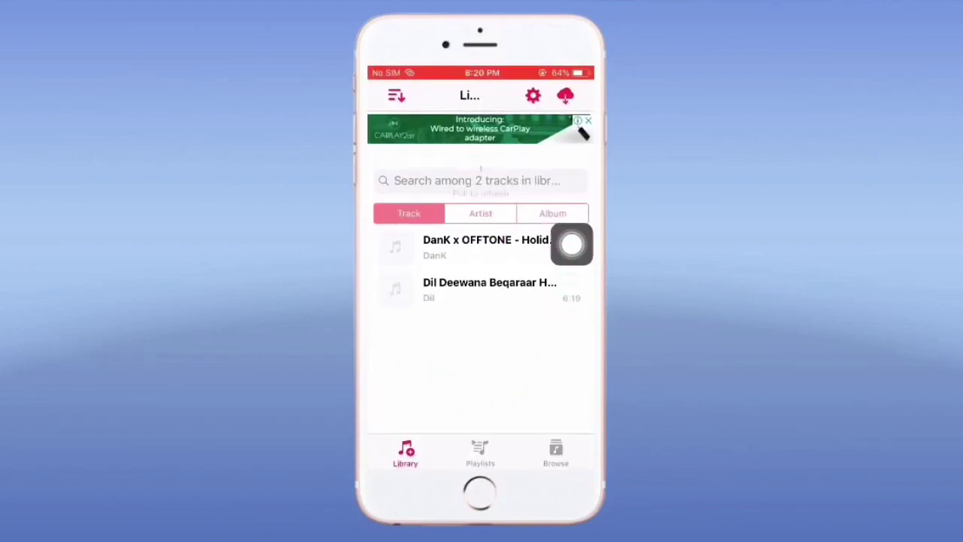
# - Refresh Melodista's library and play the Dil Deewana Beqaraar track
pyautogui.moveTo(571, 243); pyautogui.dragTo(570, 262)
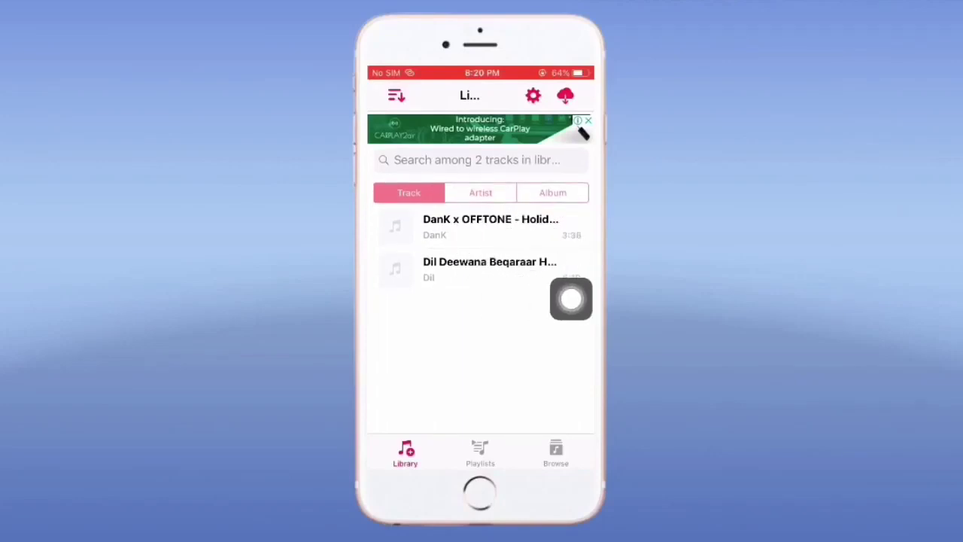
pyautogui.click(571, 286)
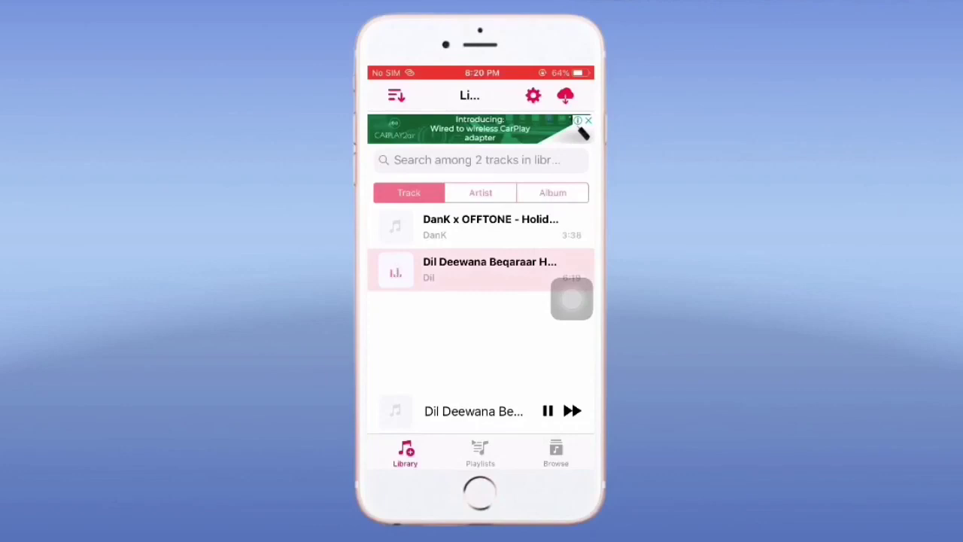
# - Pause and resume Dil Deewana in the full player, then go home with it playing
pyautogui.click(482, 268)
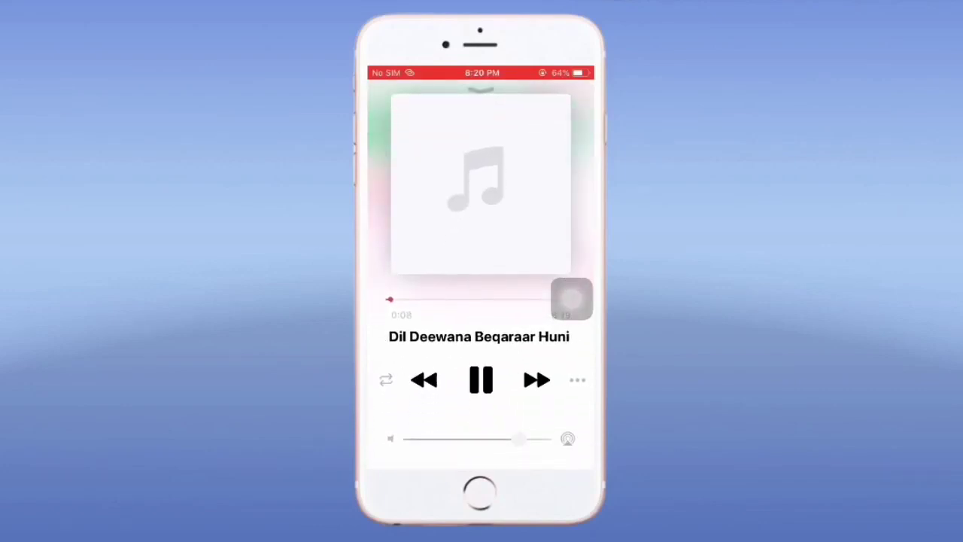
pyautogui.click(481, 380)
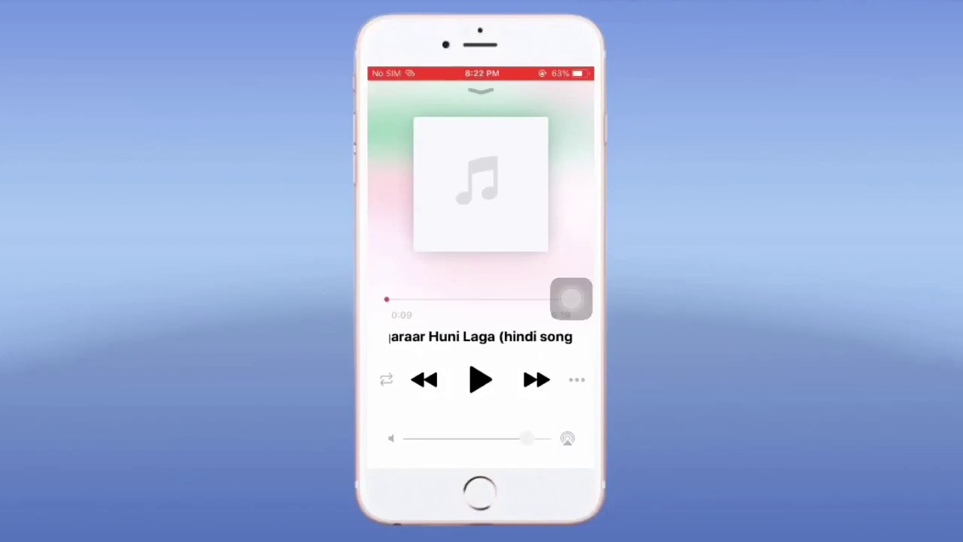
pyautogui.click(480, 379)
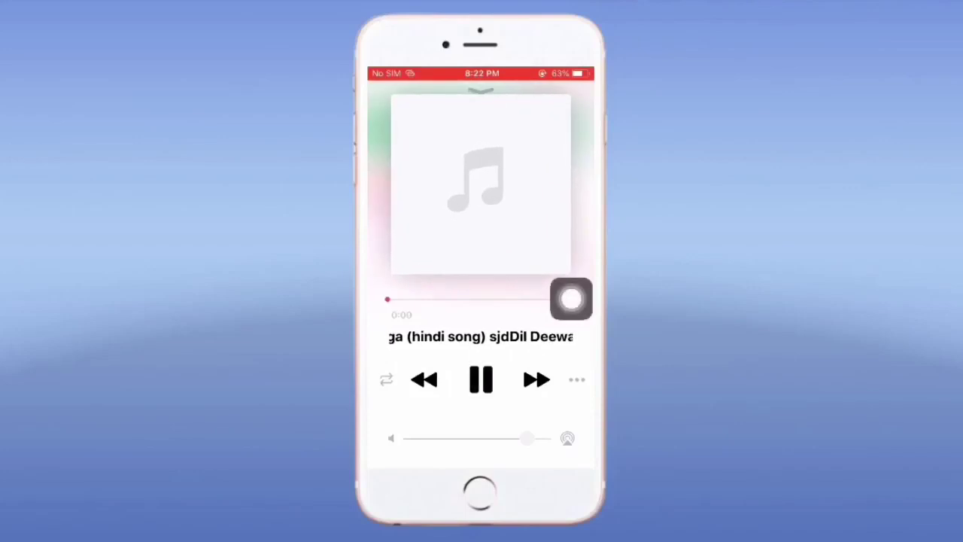
pyautogui.click(572, 298)
pyautogui.click(482, 354)
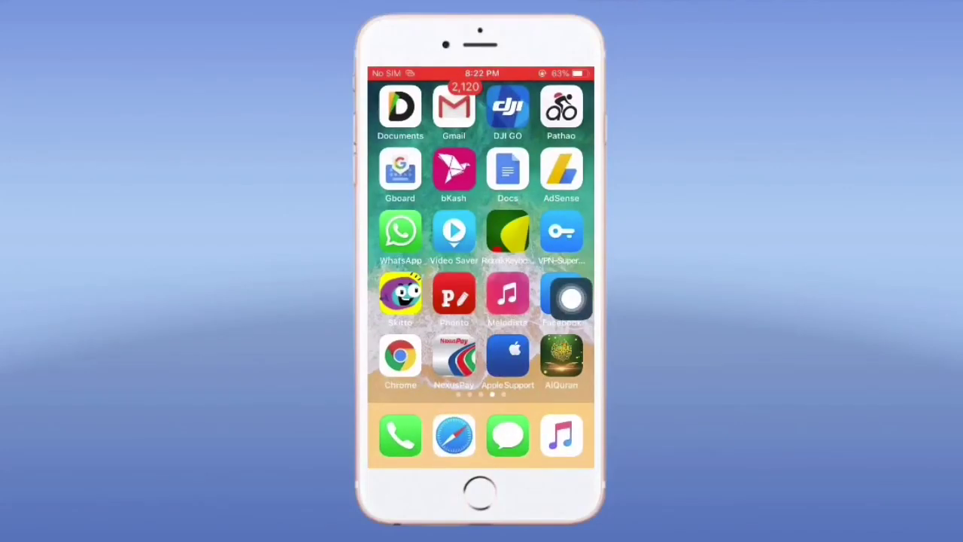
# - Pause Dil Deewana from Control Center, then reopen Melodista's library
pyautogui.moveTo(481, 463); pyautogui.dragTo(482, 226)
pyautogui.click(533, 272)
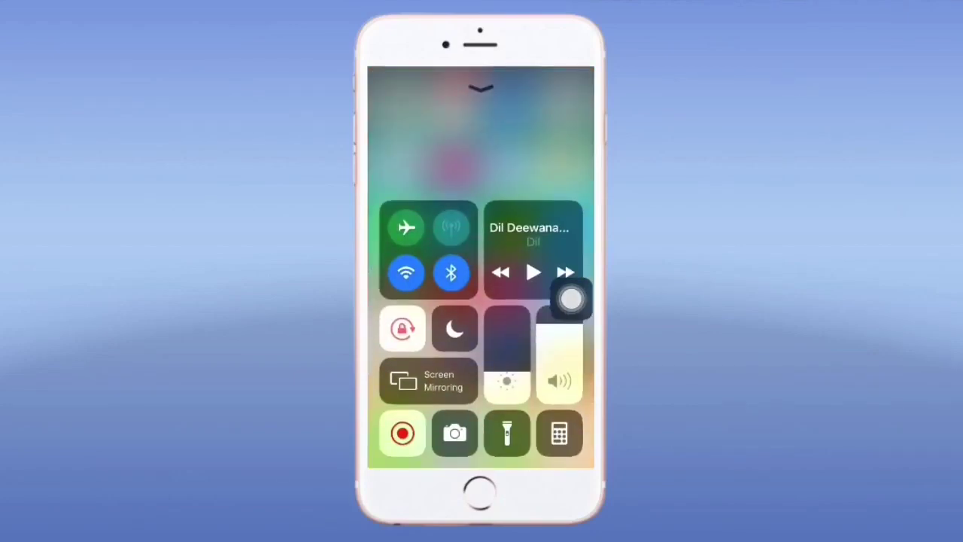
pyautogui.click(530, 229)
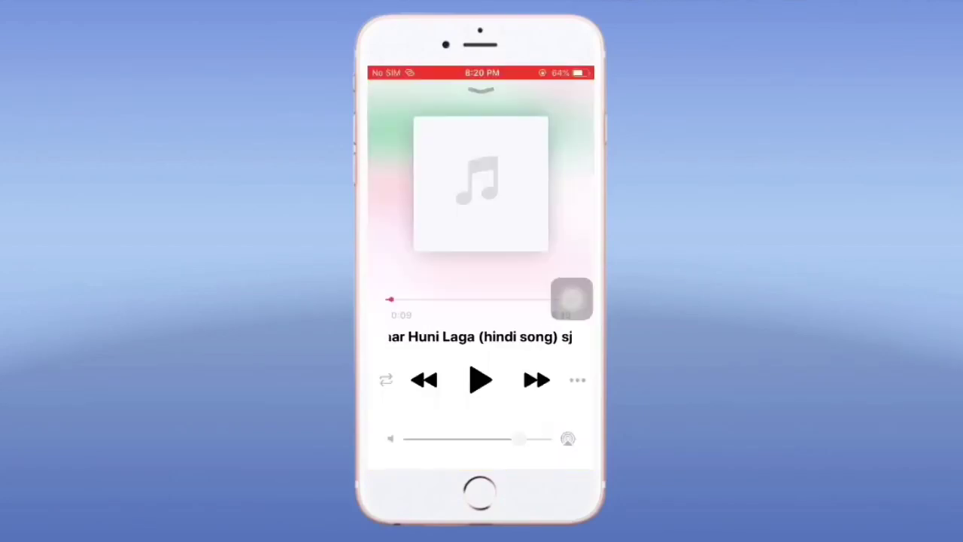
pyautogui.click(481, 91)
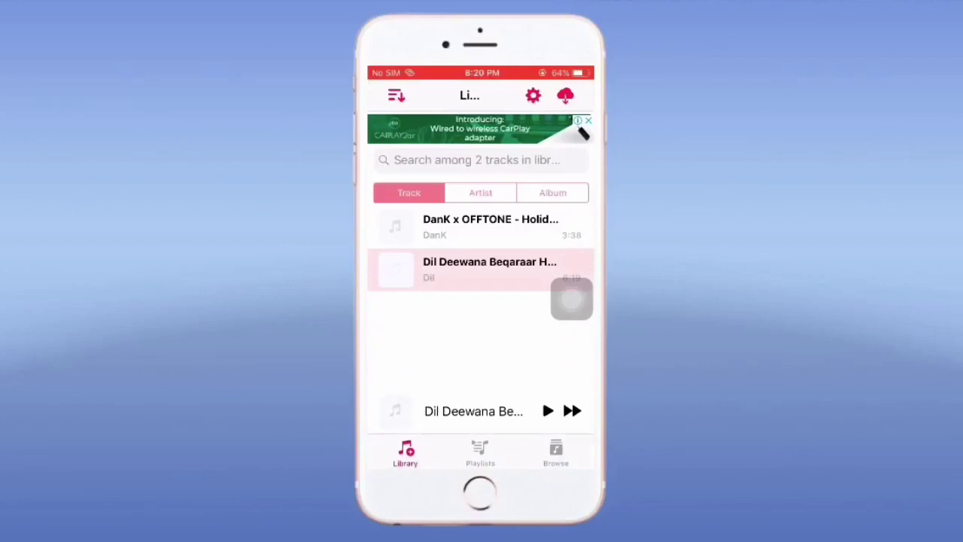